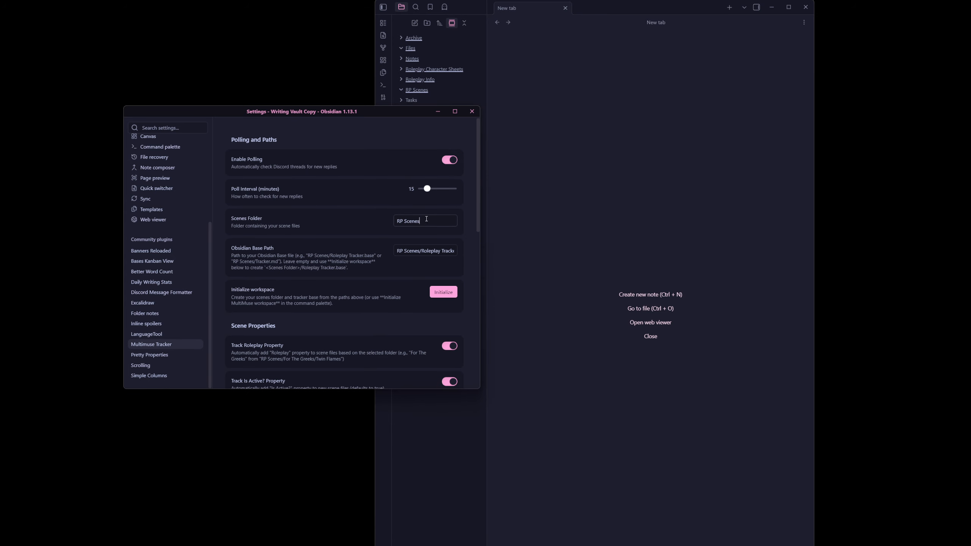
# Step: Review the Scenes Folder and Obsidian Base Path settings of the Multimuse Tracker plugin
pyautogui.tripleClick(426, 219)
pyautogui.moveTo(407, 111); pyautogui.dragTo(429, 140)
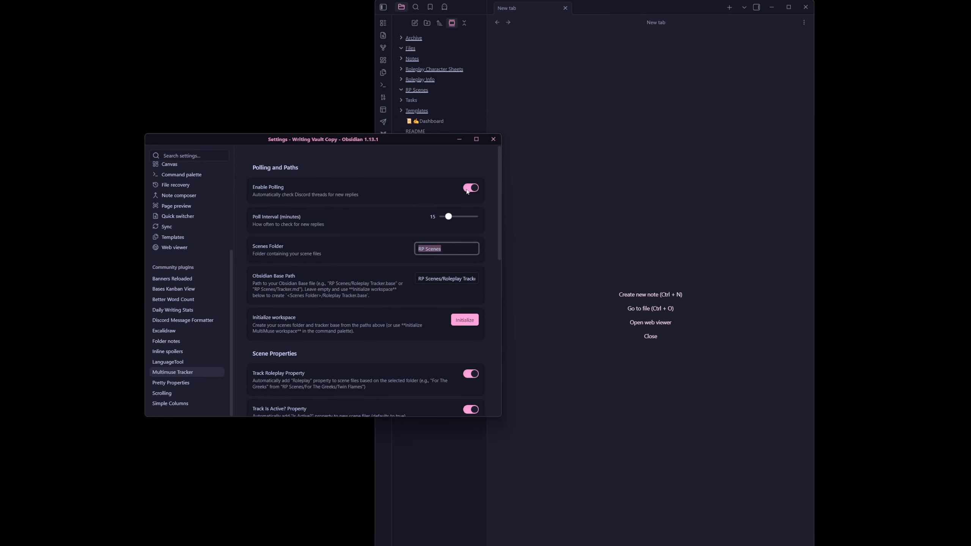
pyautogui.click(445, 196)
pyautogui.moveTo(419, 279); pyautogui.dragTo(489, 275)
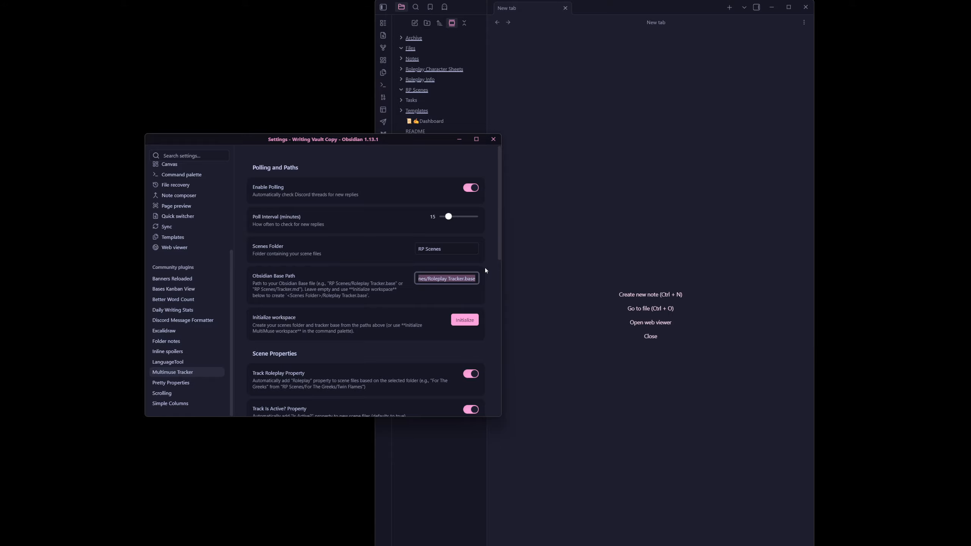
pyautogui.click(387, 290)
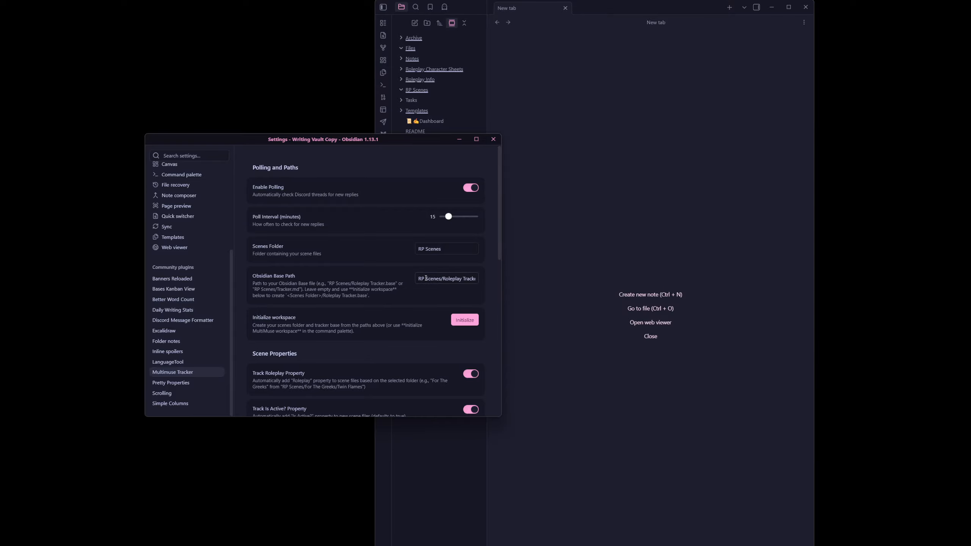
pyautogui.moveTo(419, 279); pyautogui.dragTo(483, 283)
pyautogui.click(451, 279)
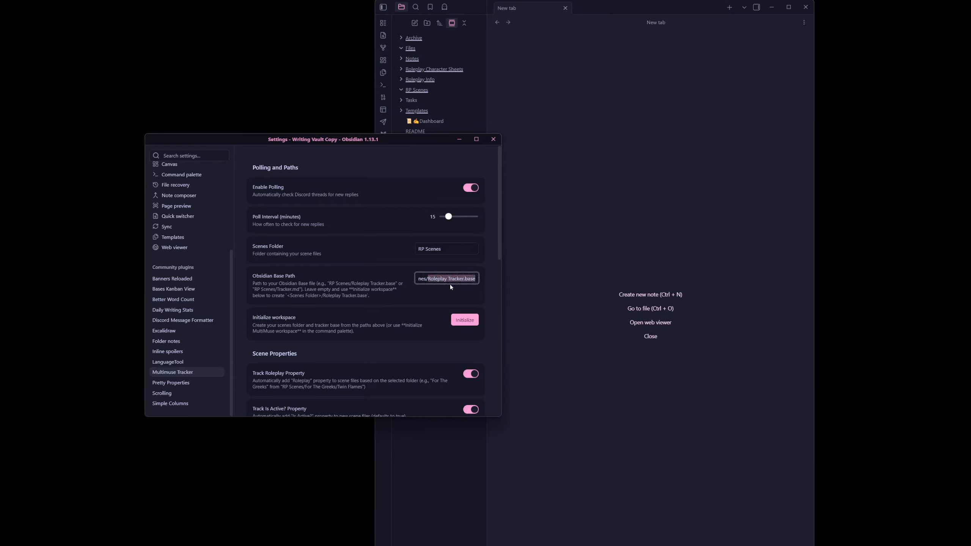
pyautogui.click(391, 286)
# Step: Initialize the MultiMuse workspace from the configured paths and open the new Roleplay Tracker base
pyautogui.scroll(-2, 407, 307)
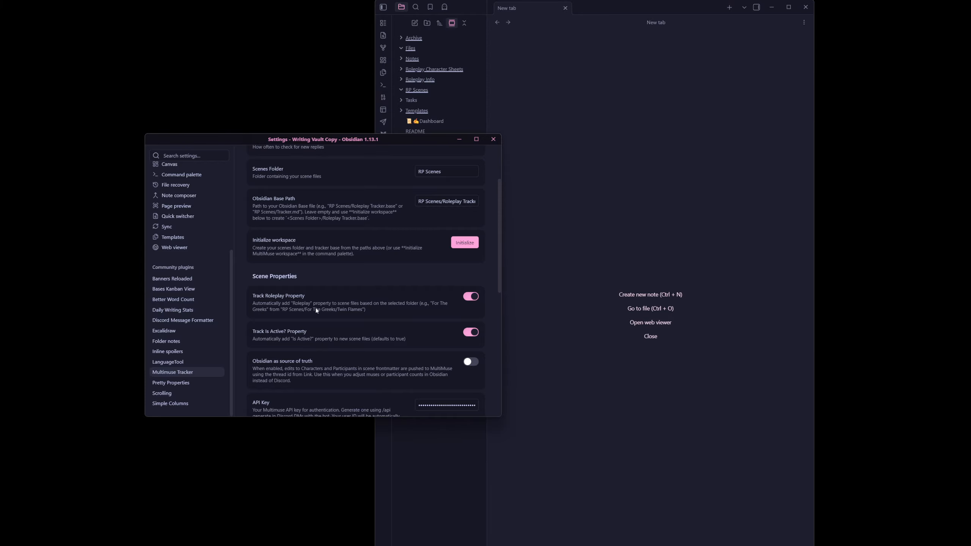
pyautogui.moveTo(412, 139); pyautogui.dragTo(412, 119)
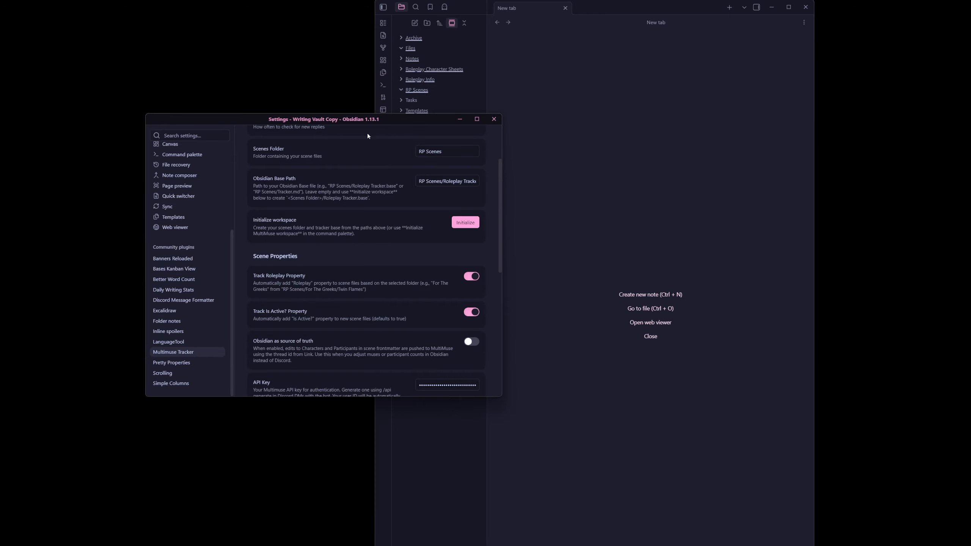
pyautogui.scroll(-2, 314, 324)
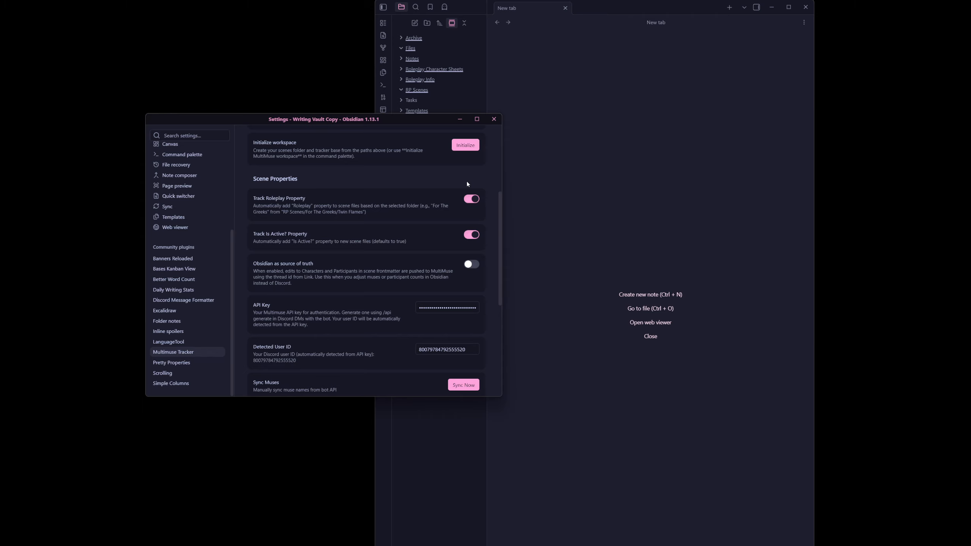
pyautogui.scroll(3, 404, 276)
pyautogui.scroll(-2, 393, 323)
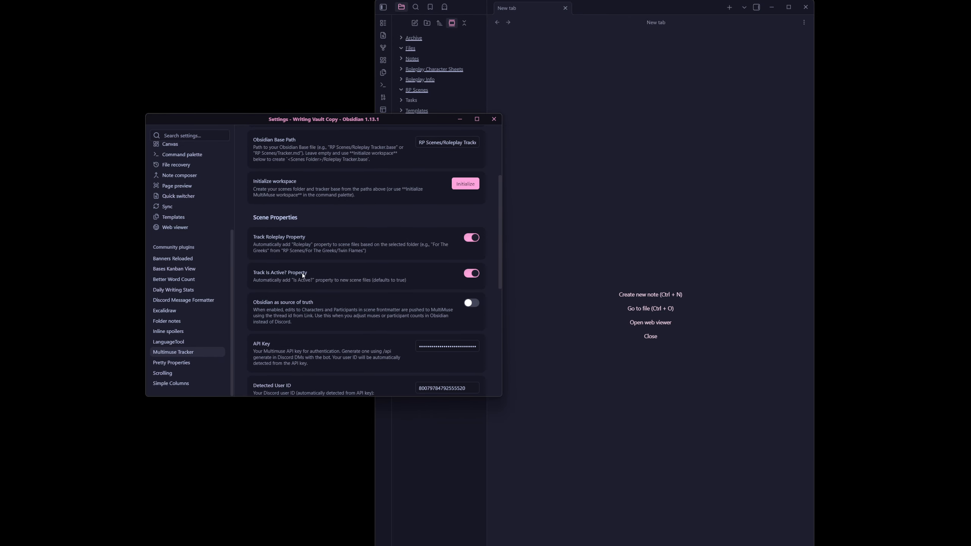
pyautogui.scroll(2, 378, 314)
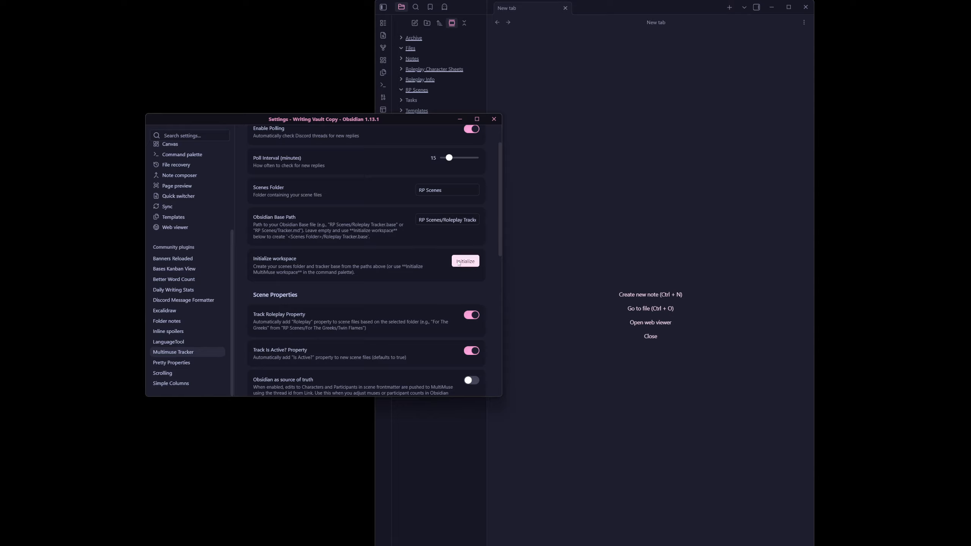
pyautogui.click(468, 263)
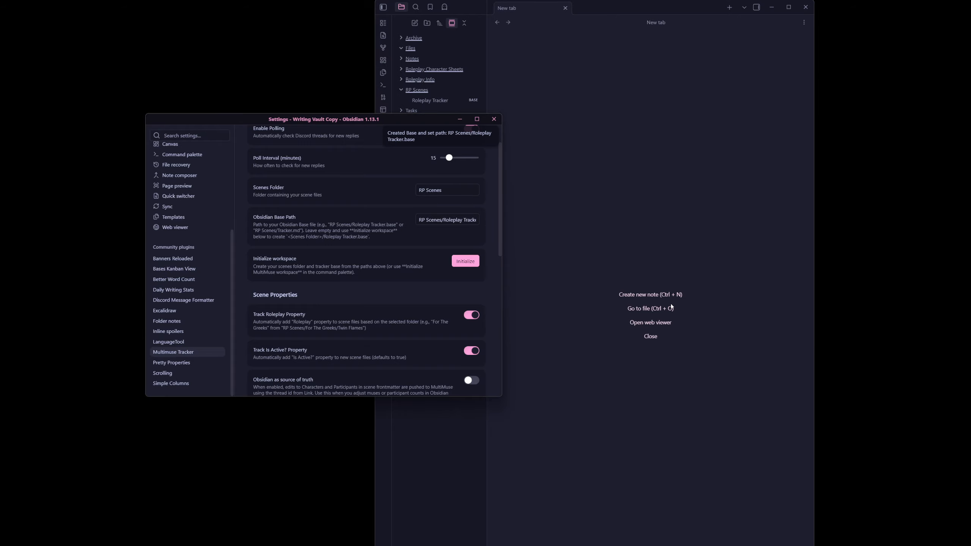
pyautogui.moveTo(411, 119); pyautogui.dragTo(453, 78)
pyautogui.click(430, 100)
# Step: From the plugin's API Key setting, switch to the MultiMuse direct message in Discord and look up the /api commands
pyautogui.scroll(-3, 501, 173)
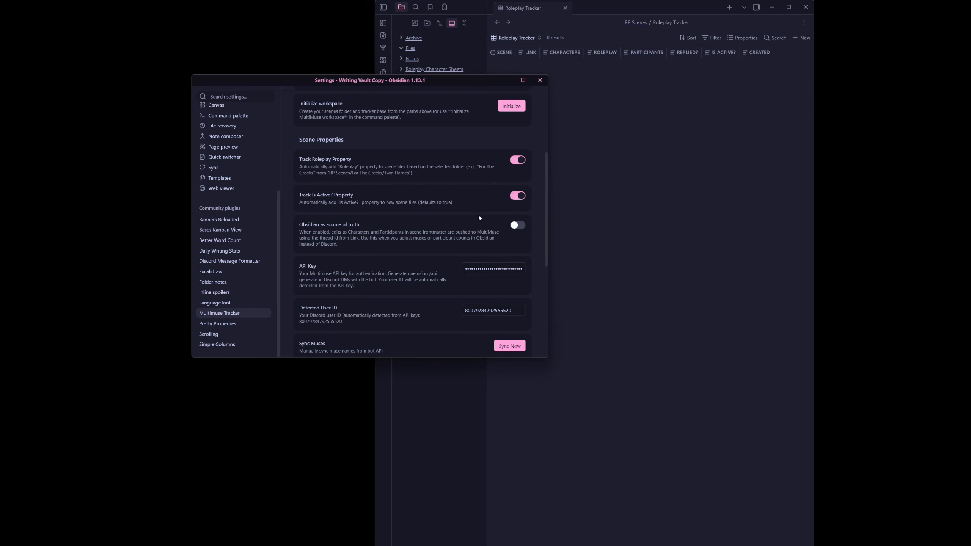
pyautogui.scroll(-1, 478, 215)
pyautogui.click(490, 229)
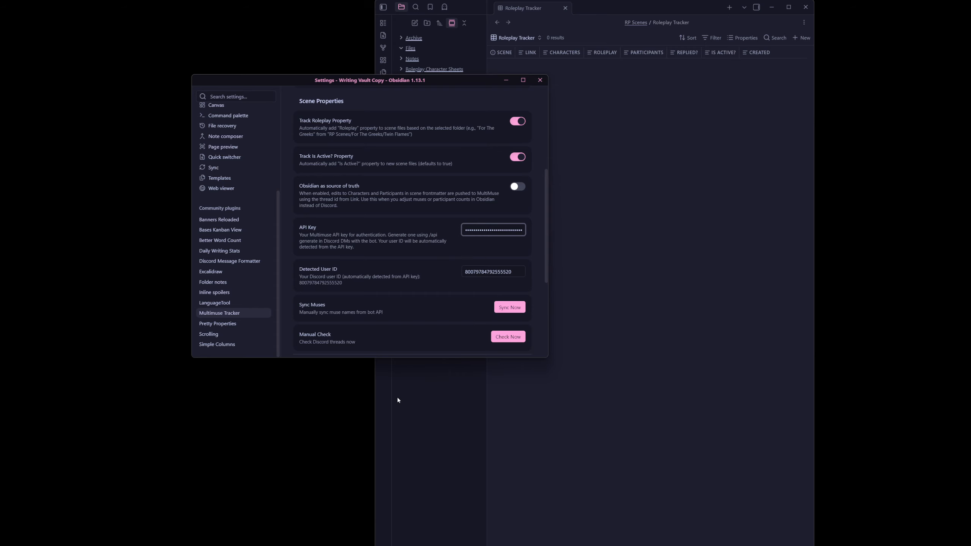
pyautogui.hotkey('alt', 'Tab')
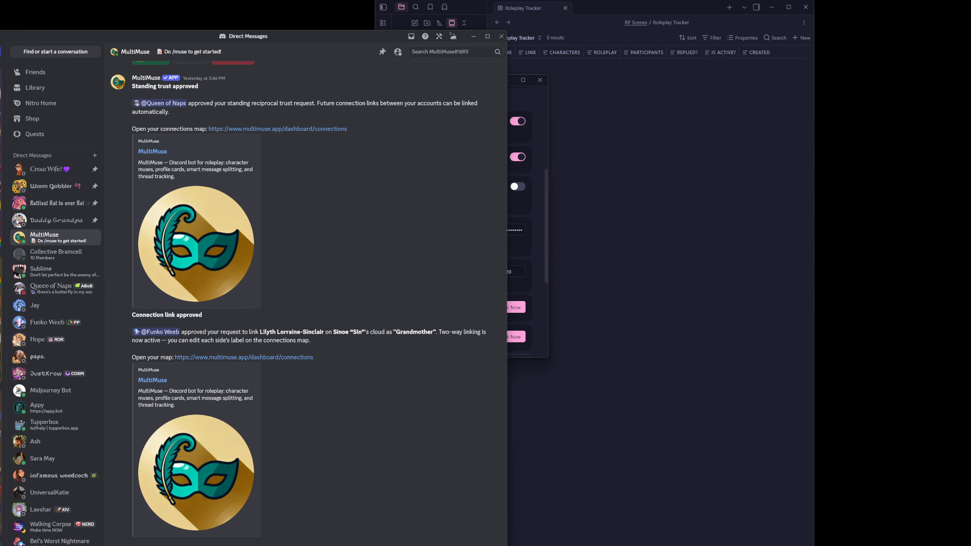
pyautogui.write('/api')
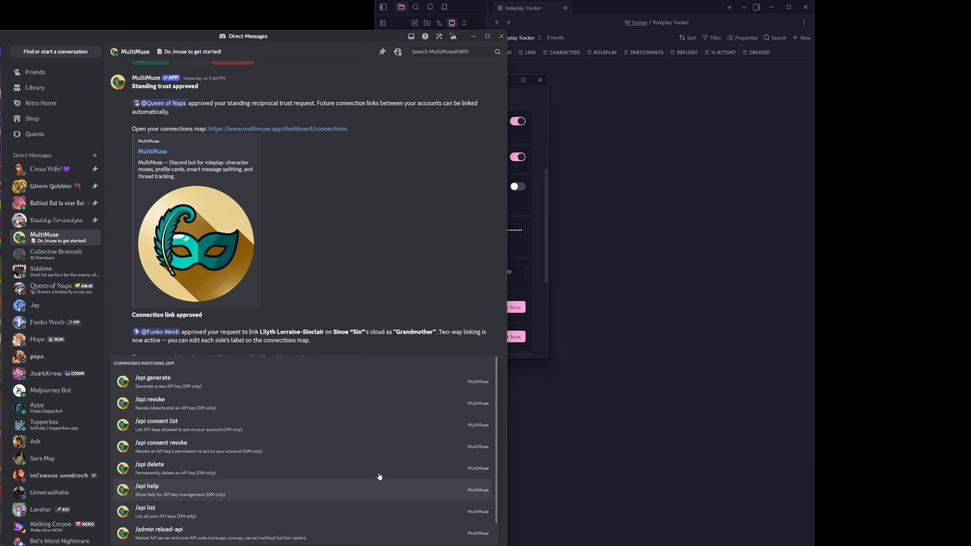
# Step: Return to the Multimuse Tracker settings in Obsidian and check the API Key and Detected User ID fields
pyautogui.click(540, 298)
pyautogui.click(492, 231)
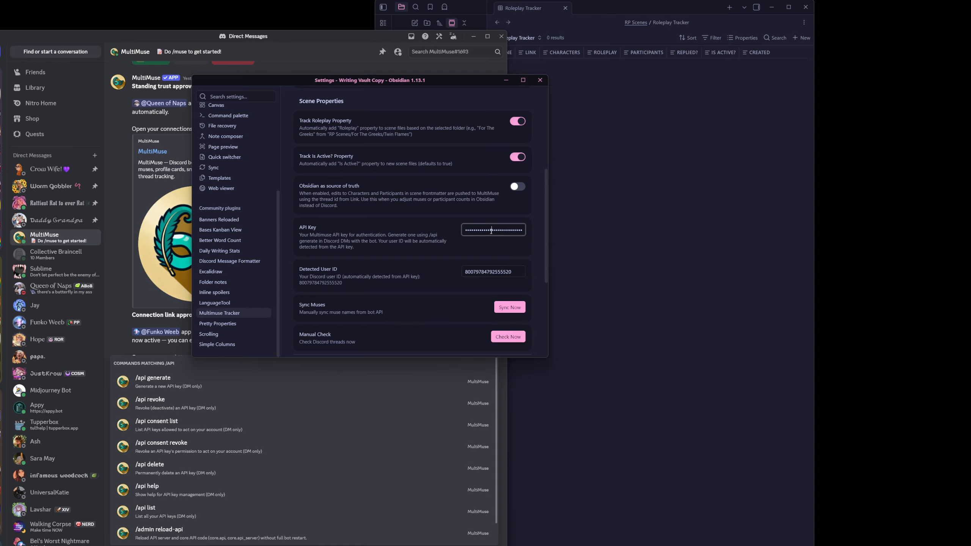
pyautogui.click(423, 263)
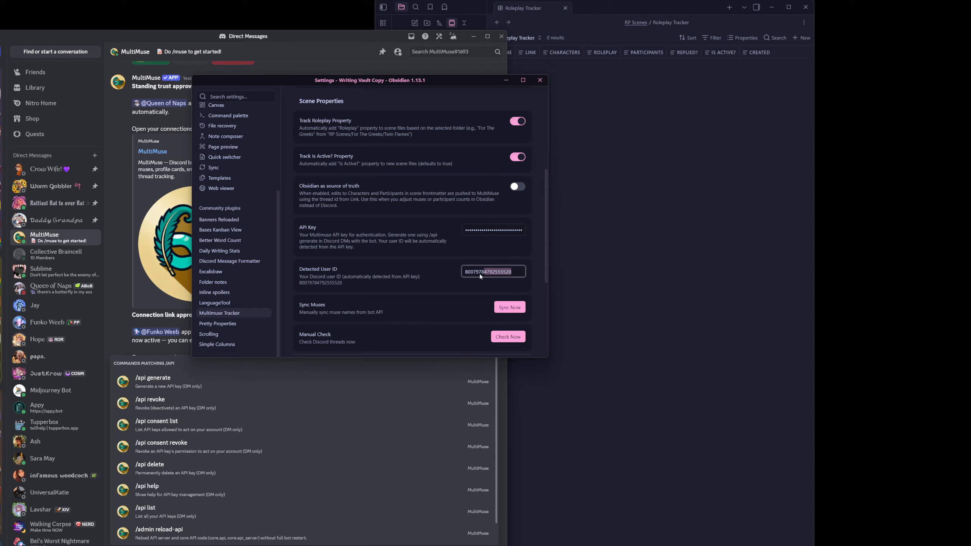
pyautogui.moveTo(480, 275); pyautogui.dragTo(436, 275)
# Step: Sync the muse names from the bot API, minimize Discord and close the settings
pyautogui.scroll(-1, 454, 361)
pyautogui.scroll(-2, 376, 293)
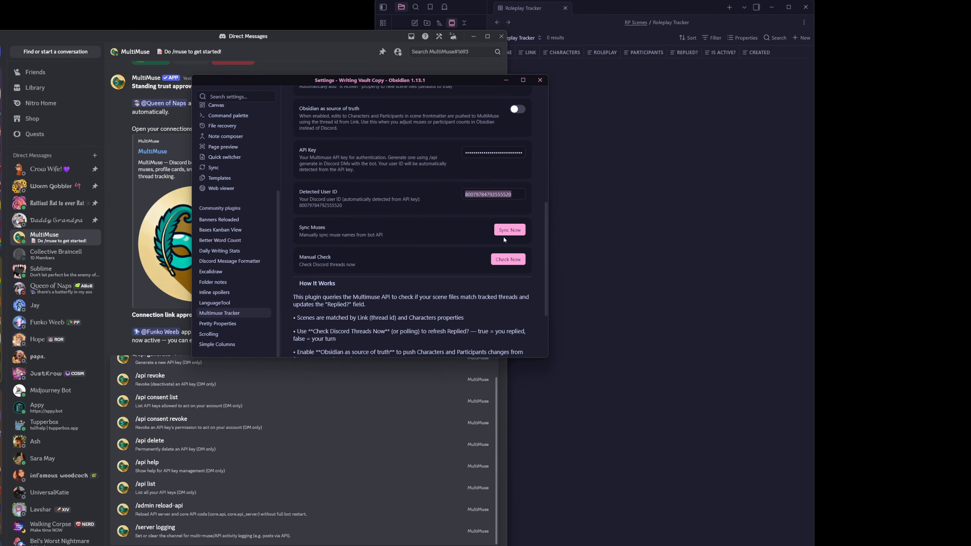
pyautogui.click(504, 232)
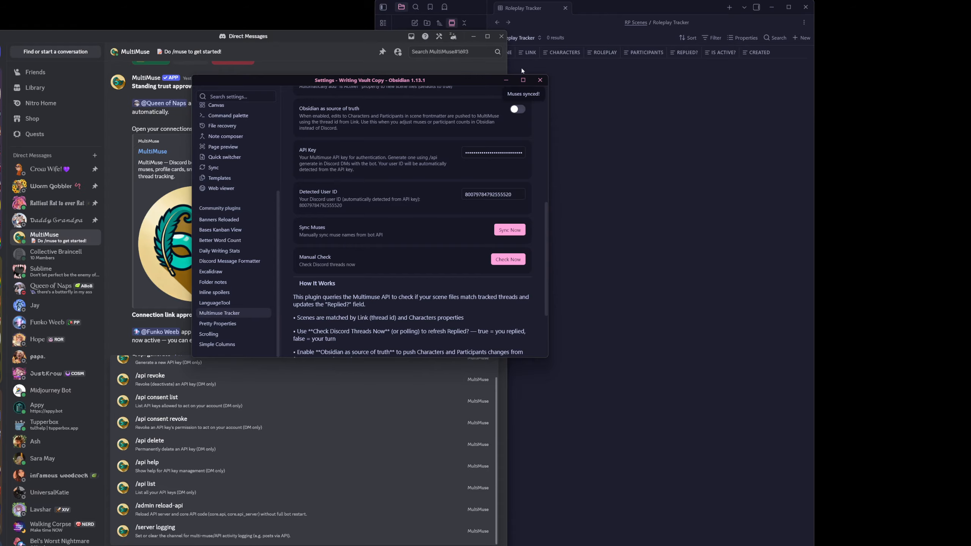
pyautogui.click(473, 37)
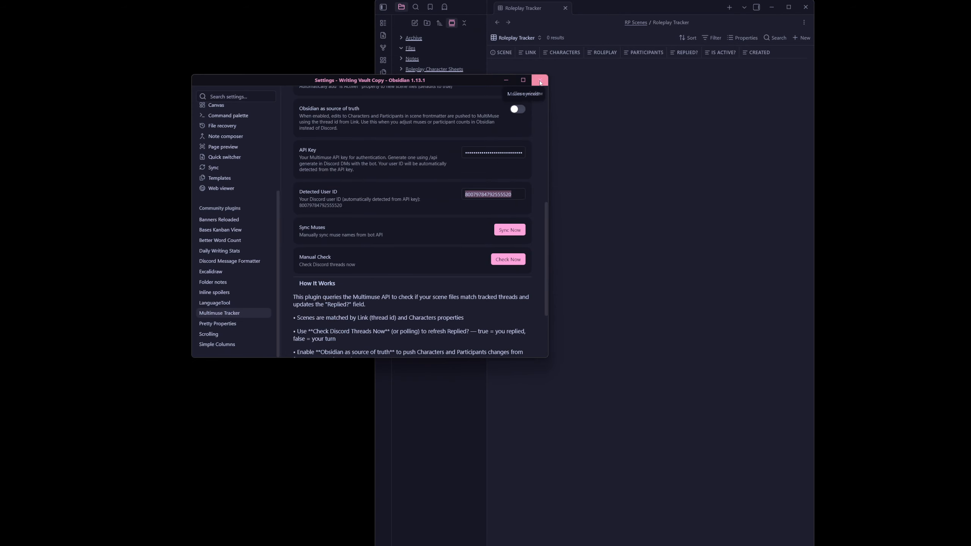
pyautogui.click(538, 81)
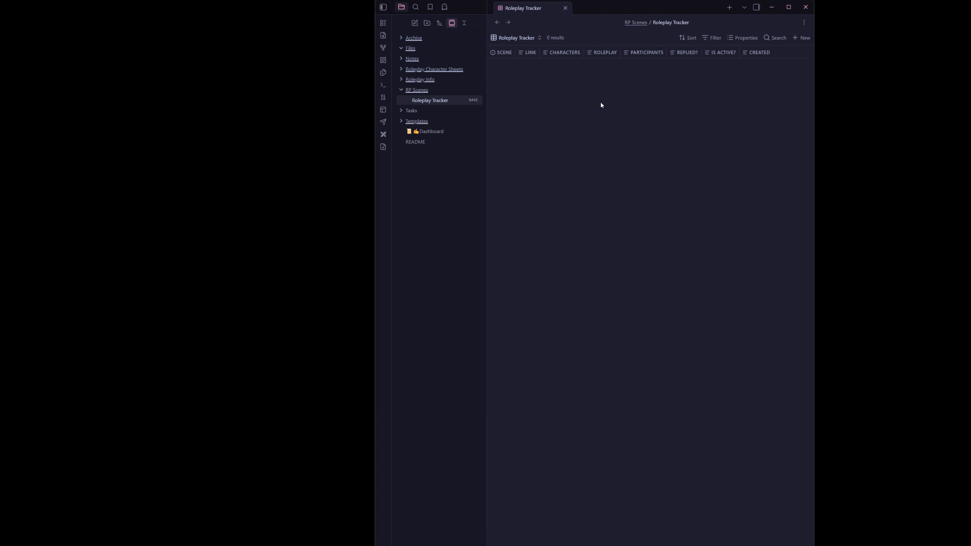
# Step: Start a new scene for the muse Mina and supply the copied Discord thread URL
pyautogui.click(383, 148)
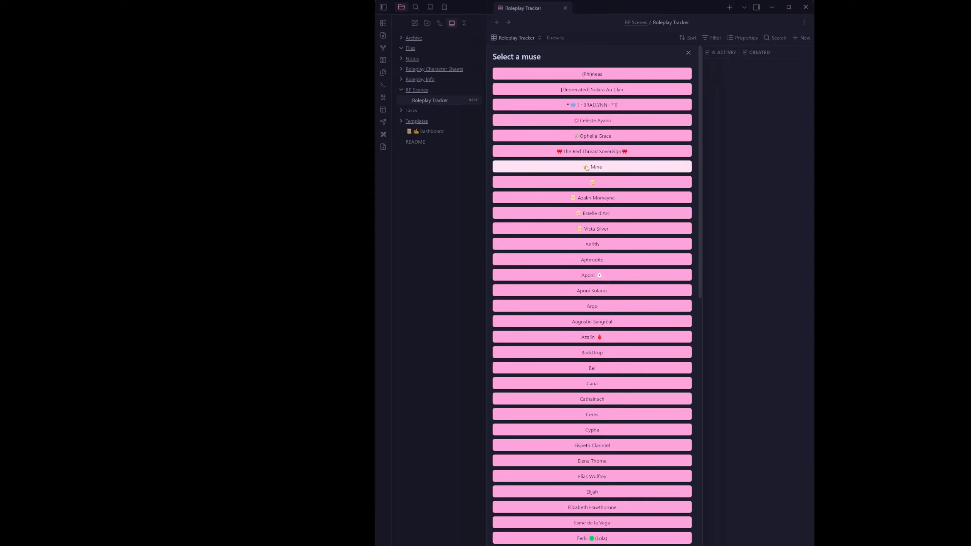
pyautogui.click(595, 169)
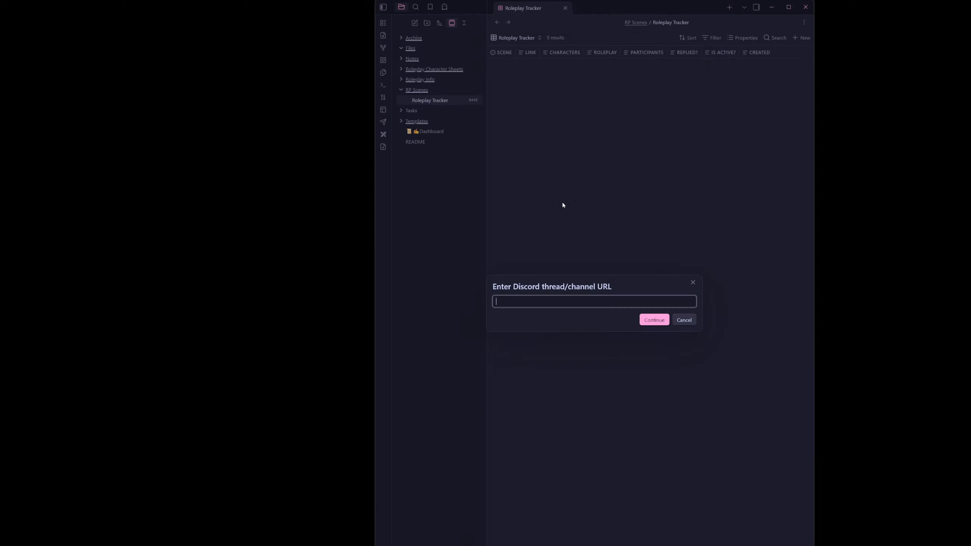
pyautogui.hotkey('ctrl', 'v')
pyautogui.moveTo(669, 300); pyautogui.dragTo(484, 300)
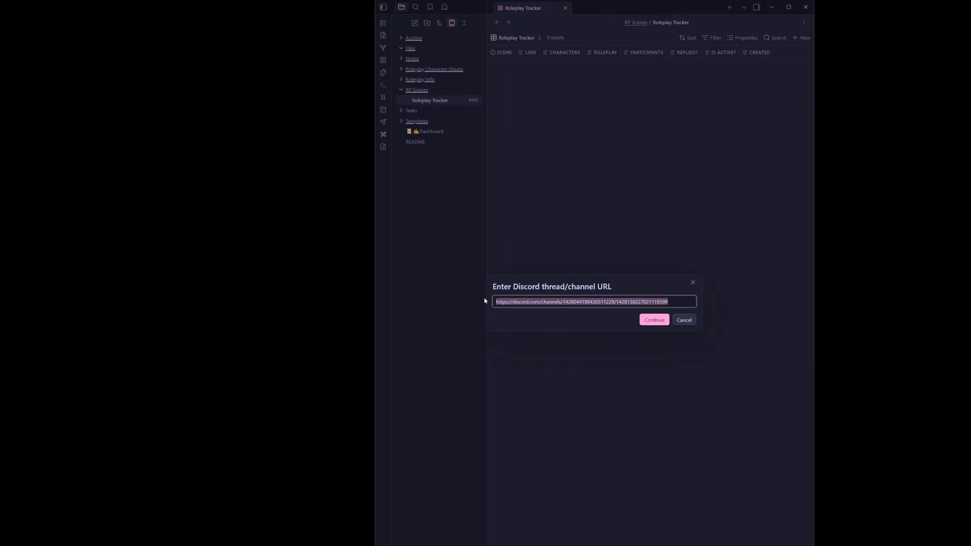
pyautogui.tripleClick(586, 303)
pyautogui.click(654, 321)
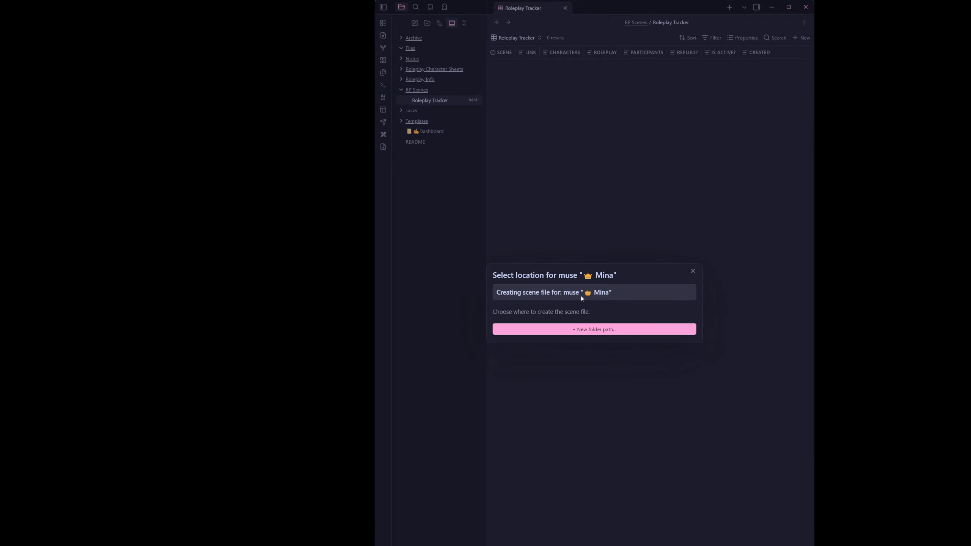
# Step: Set the scene's location to a new folder path BackStagePass/Mina under RP Scenes
pyautogui.click(587, 330)
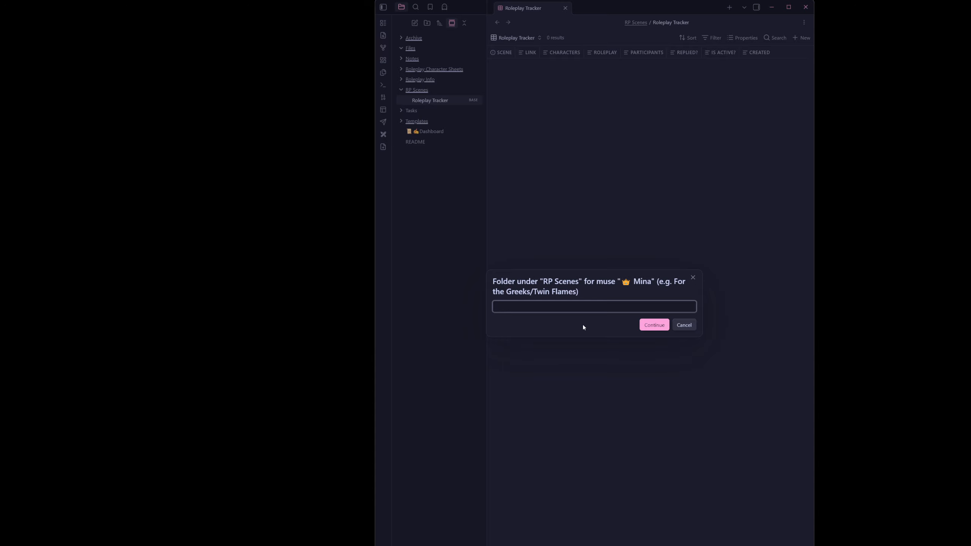
pyautogui.write('BackStagePaS/')
pyautogui.press('BackSpace')
pyautogui.write('ss/Mina')
pyautogui.click(653, 325)
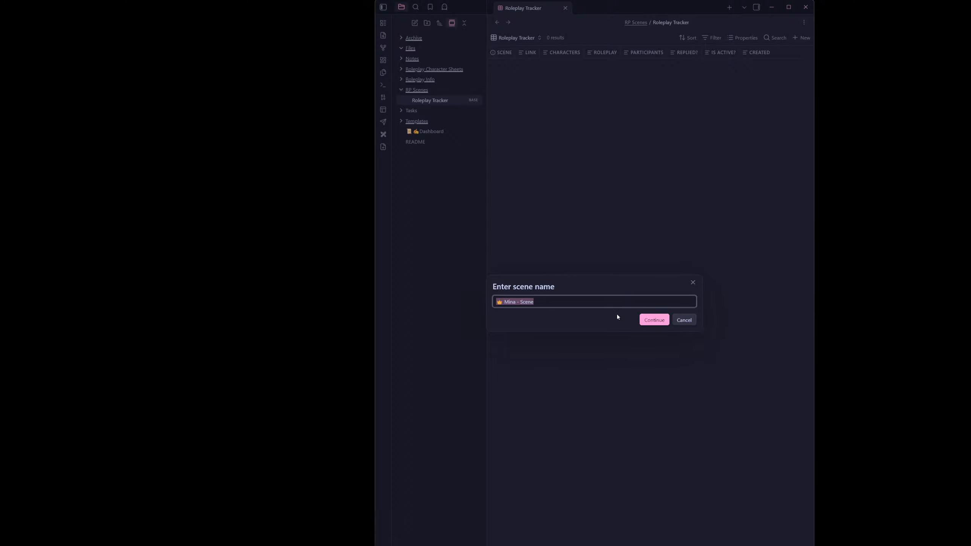
# Step: Name the scene "what a way to go" and create it with the default 2 participants
pyautogui.write('what a way to go')
pyautogui.click(656, 324)
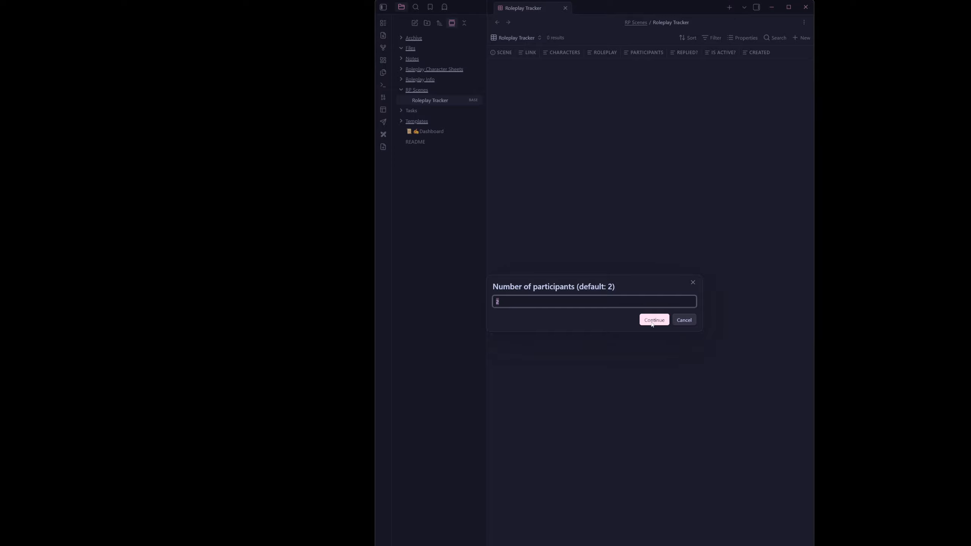
pyautogui.click(653, 321)
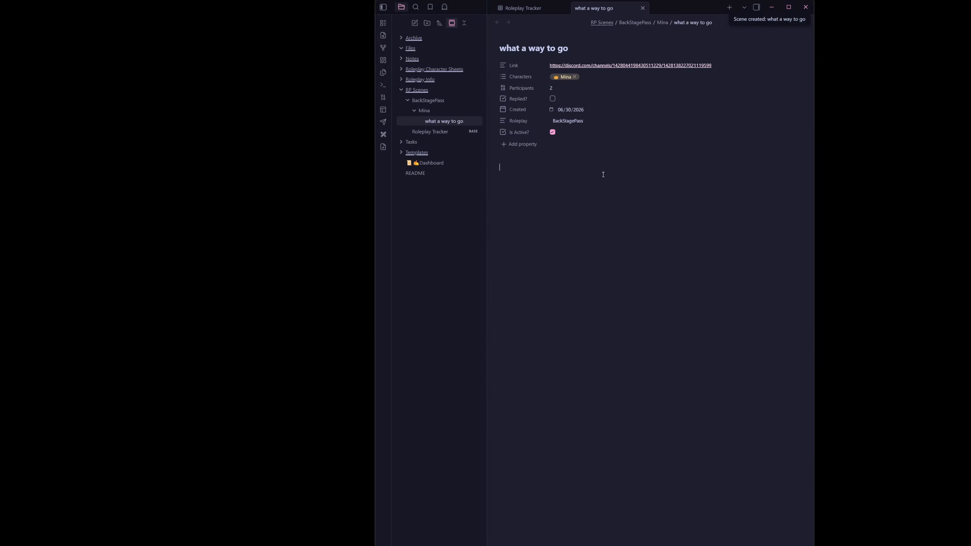
# Step: Reorder the Roleplay Tracker columns to Characters, Scene, Replied?, Roleplay, Participants, Link
pyautogui.click(530, 8)
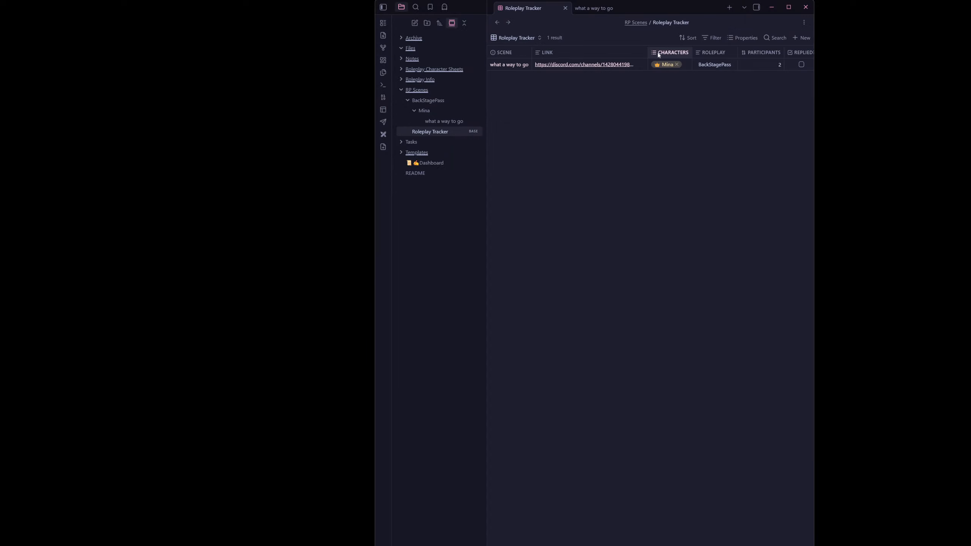
pyautogui.moveTo(662, 54)
pyautogui.mouseDown()
pyautogui.moveTo(490, 52)
pyautogui.moveTo(796, 54)
pyautogui.mouseUp()
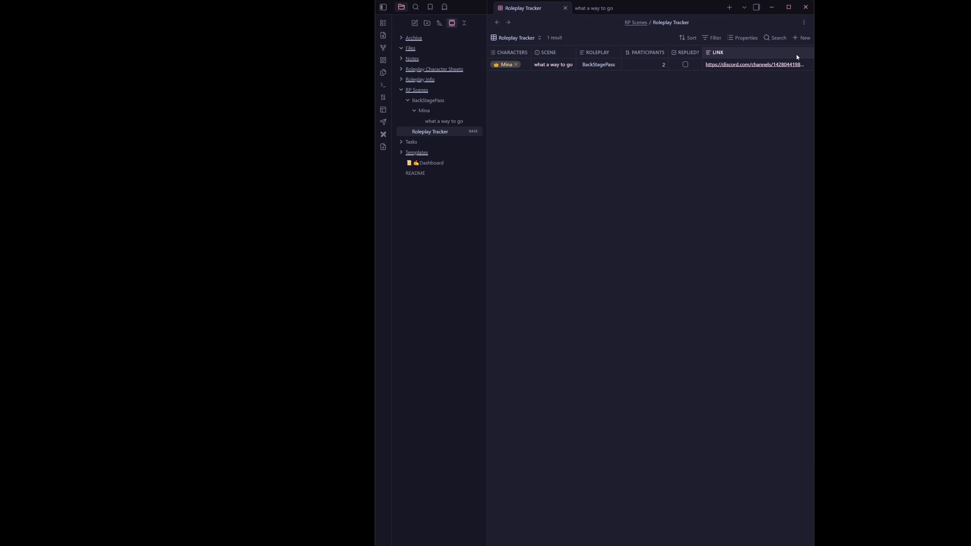
pyautogui.moveTo(663, 57)
pyautogui.mouseDown()
pyautogui.moveTo(570, 58)
pyautogui.moveTo(579, 52)
pyautogui.mouseUp()
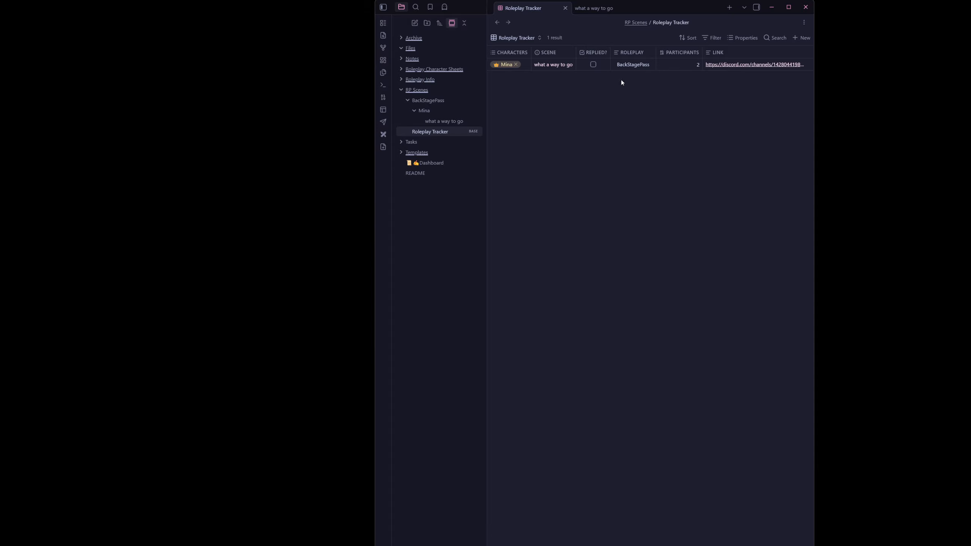
pyautogui.hscroll(3, 651, 91)
pyautogui.hscroll(-3, 653, 90)
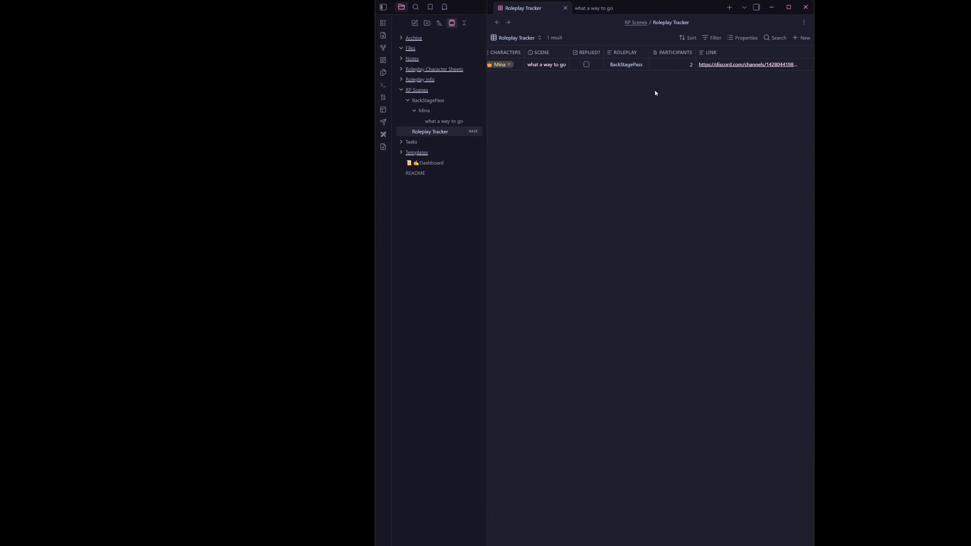
pyautogui.hscroll(3, 655, 90)
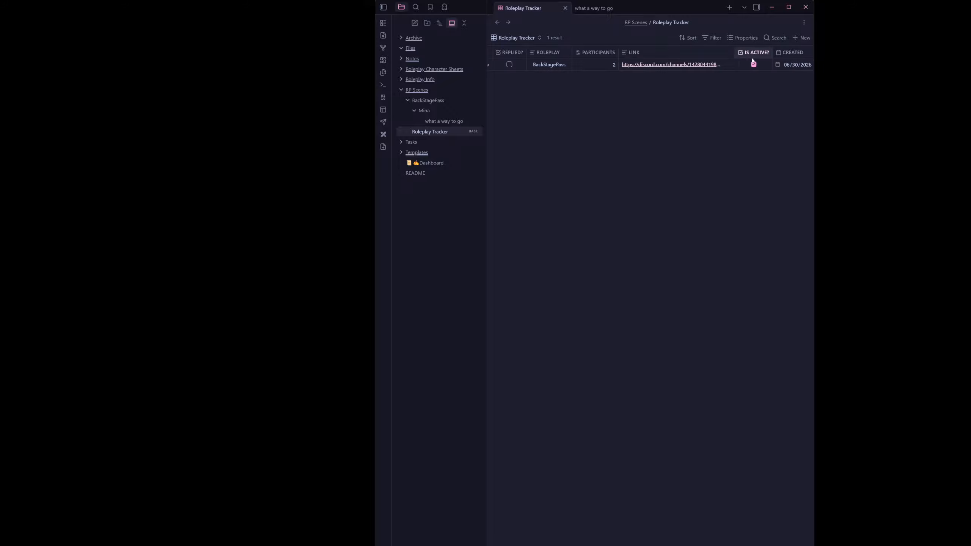
# Step: Open the "what a way to go" scene from the tracker, write "this is a post" in its body and select that text
pyautogui.hscroll(-3, 673, 81)
pyautogui.click(550, 64)
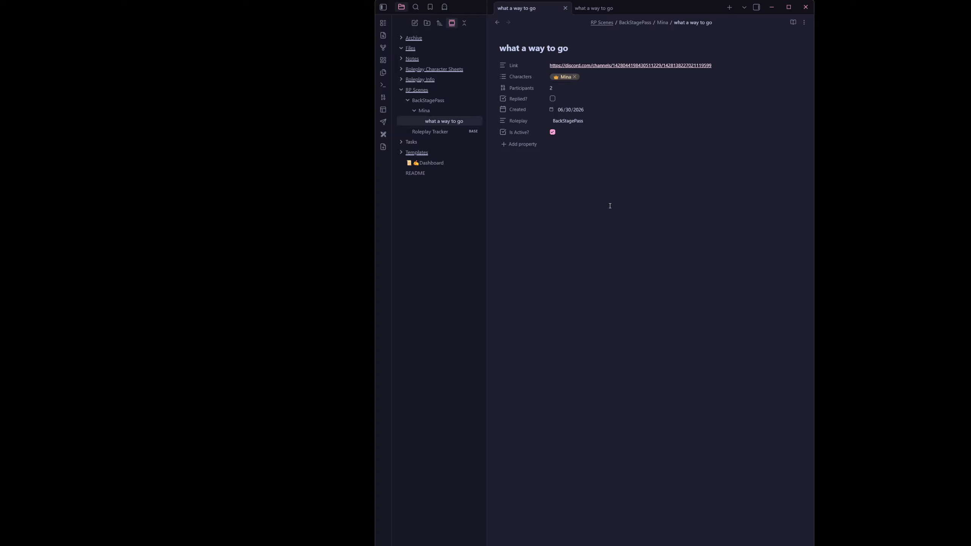
pyautogui.write('this is a post')
pyautogui.moveTo(574, 173); pyautogui.dragTo(489, 171)
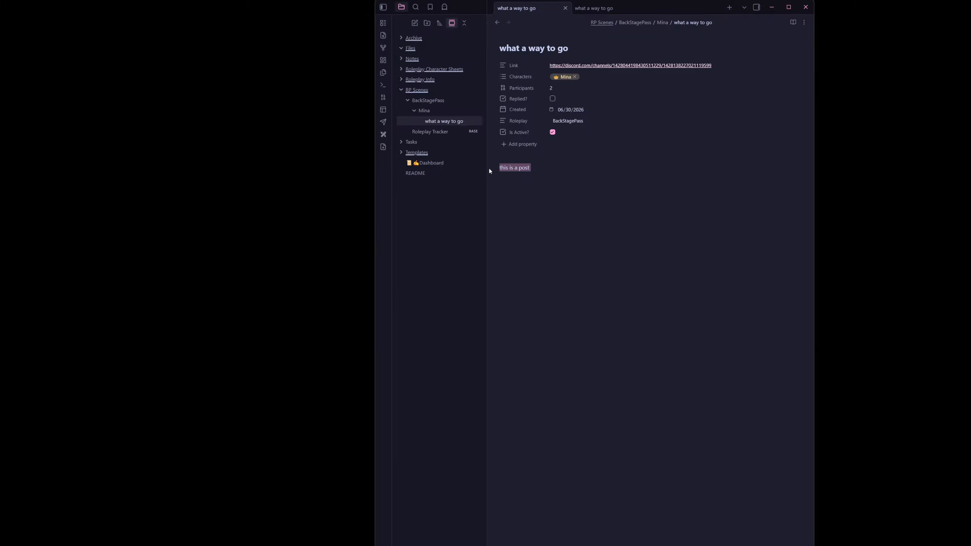
# Step: Send the selected text "this is a post" to the scene's Discord channel as the muse Mina
pyautogui.rightClick(523, 167)
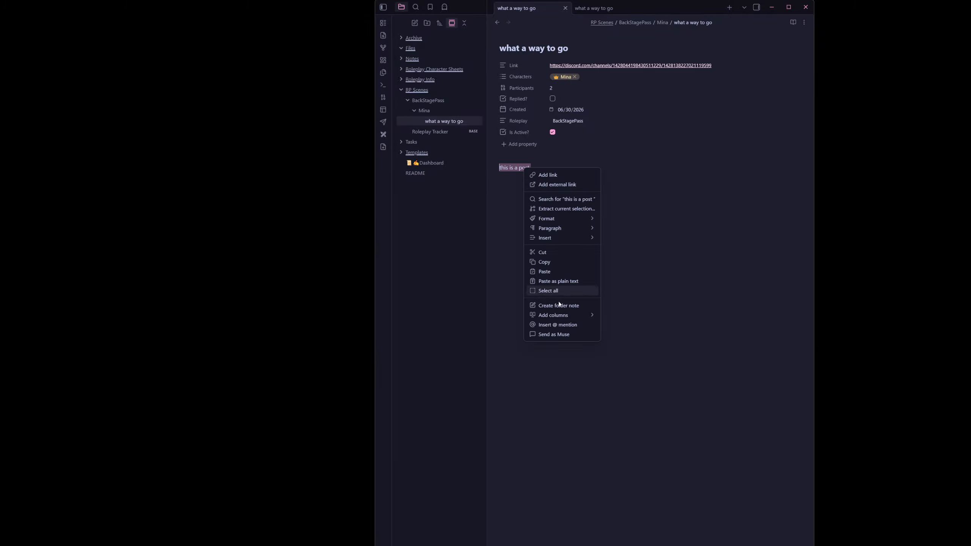
pyautogui.click(541, 334)
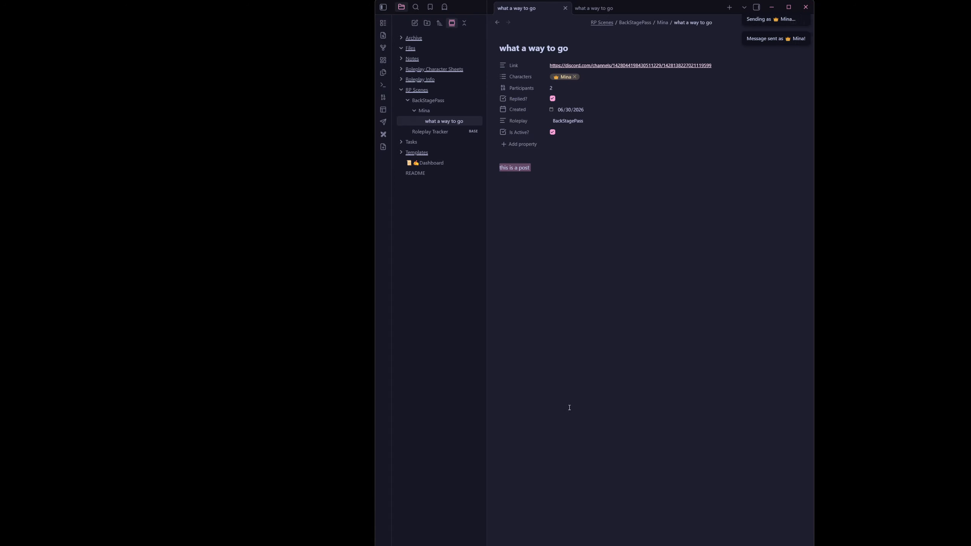
# Step: Switch to Discord, delete Mina's test post from the Backstage Support server's questions channel and return to Obsidian
pyautogui.hotkey('alt', 'Tab')
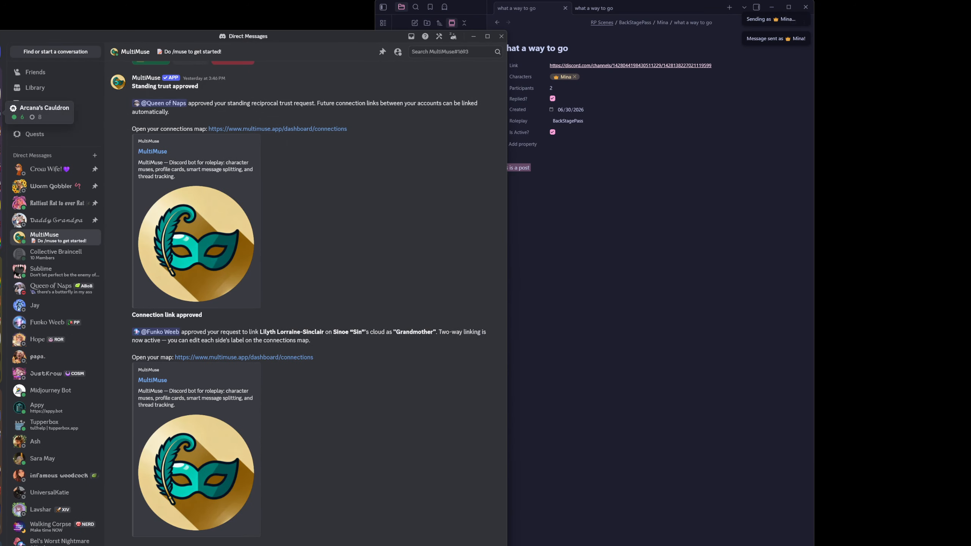
pyautogui.click(1, 92)
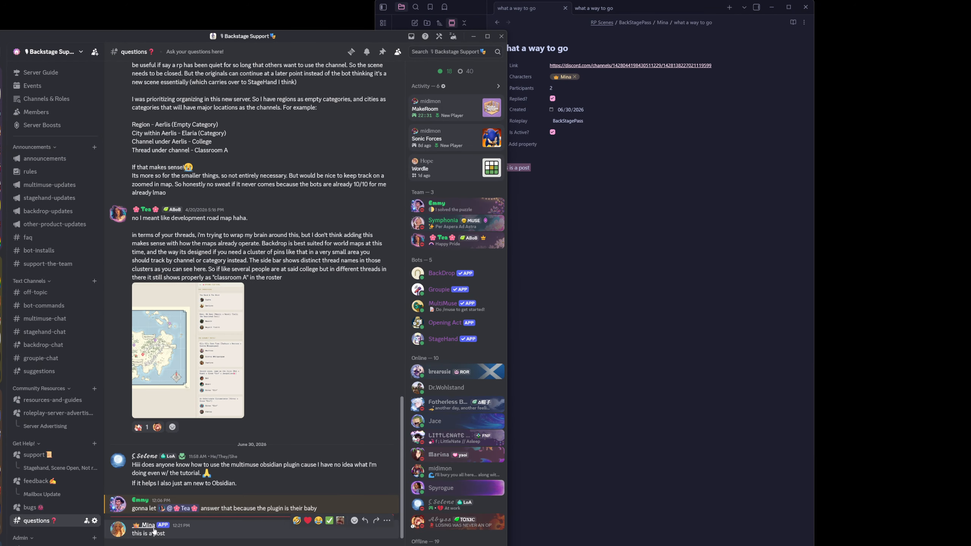
pyautogui.keyDown('shift'); pyautogui.click(386, 521); pyautogui.keyUp('shift')
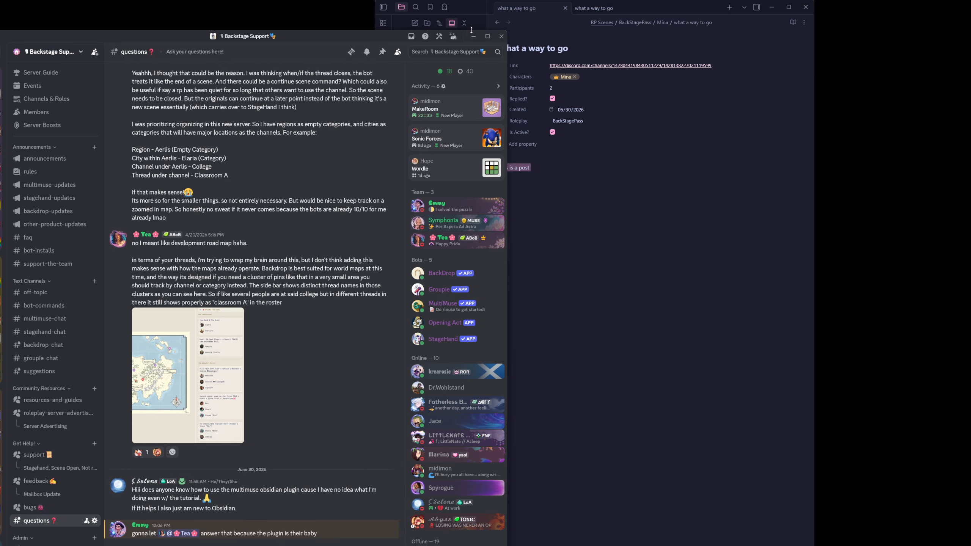
pyautogui.click(474, 36)
# Step: Insert an @ mention of a server member on a new line below the post text in the scene note
pyautogui.rightClick(540, 180)
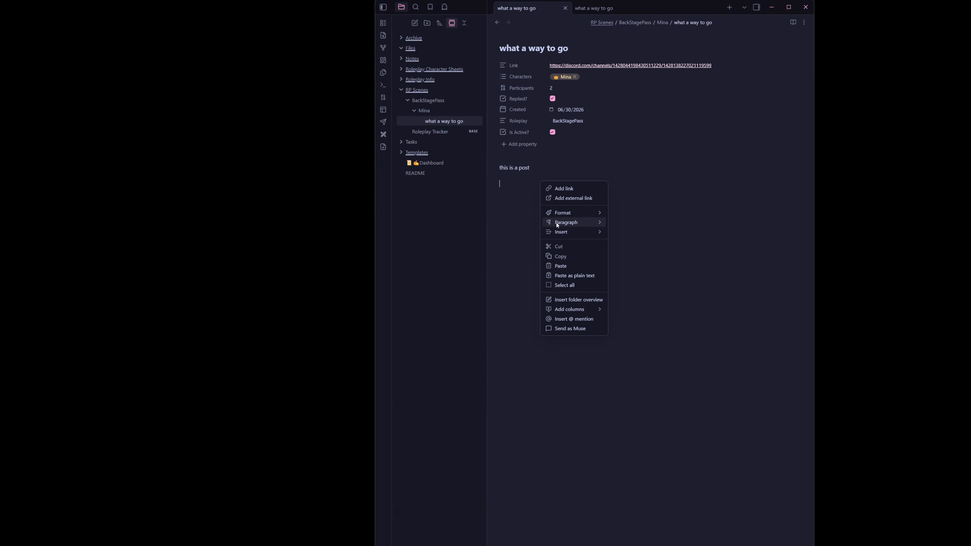
pyautogui.click(556, 320)
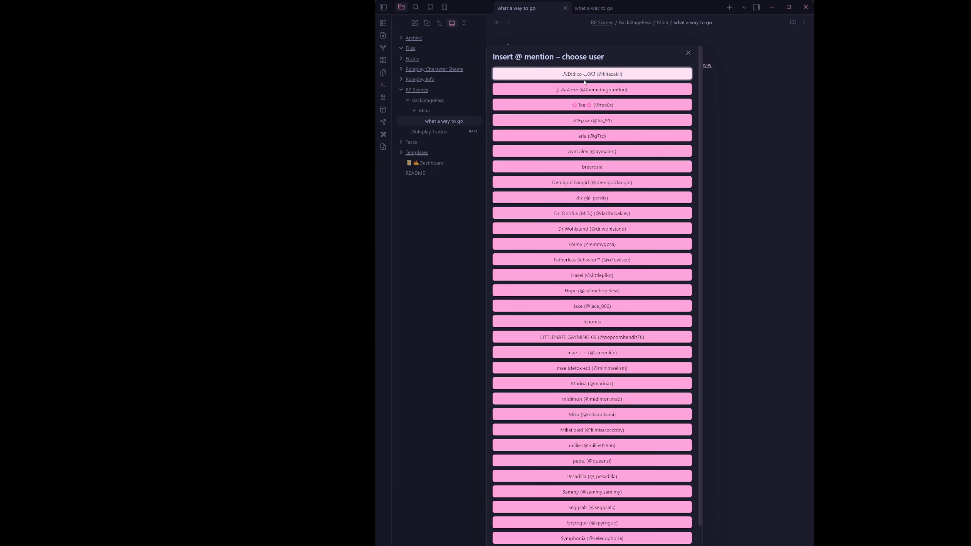
pyautogui.click(623, 89)
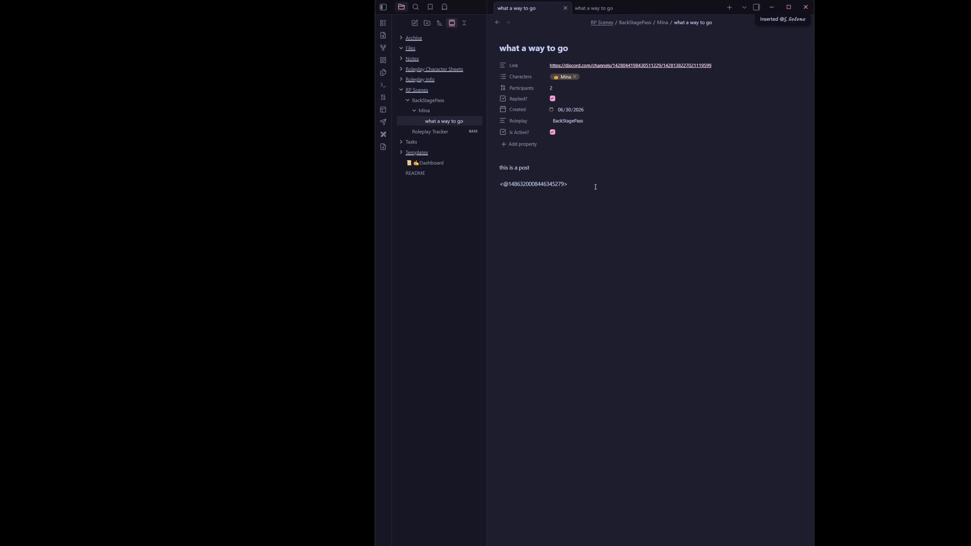
pyautogui.moveTo(596, 187); pyautogui.dragTo(500, 156)
pyautogui.click(701, 272)
pyautogui.moveTo(569, 184); pyautogui.dragTo(504, 168)
pyautogui.click(620, 197)
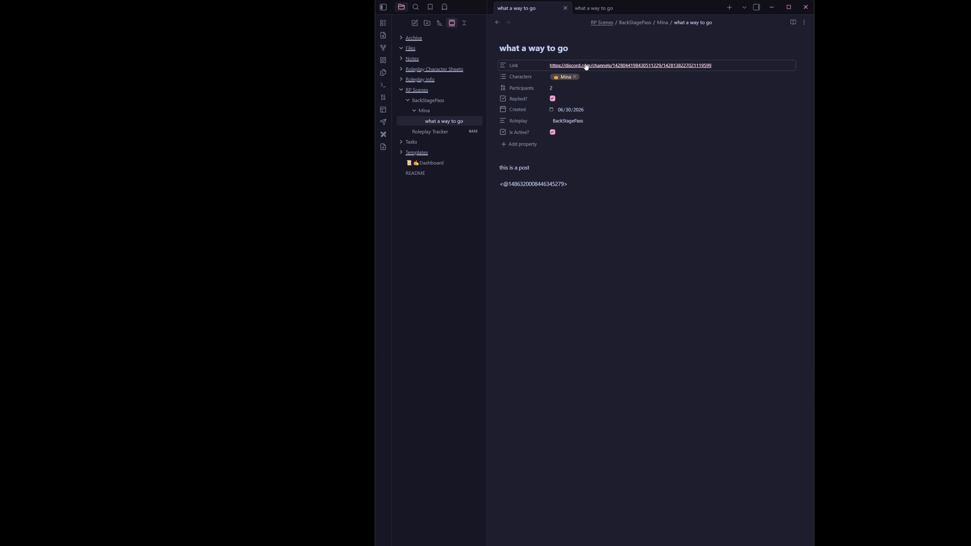
pyautogui.click(599, 76)
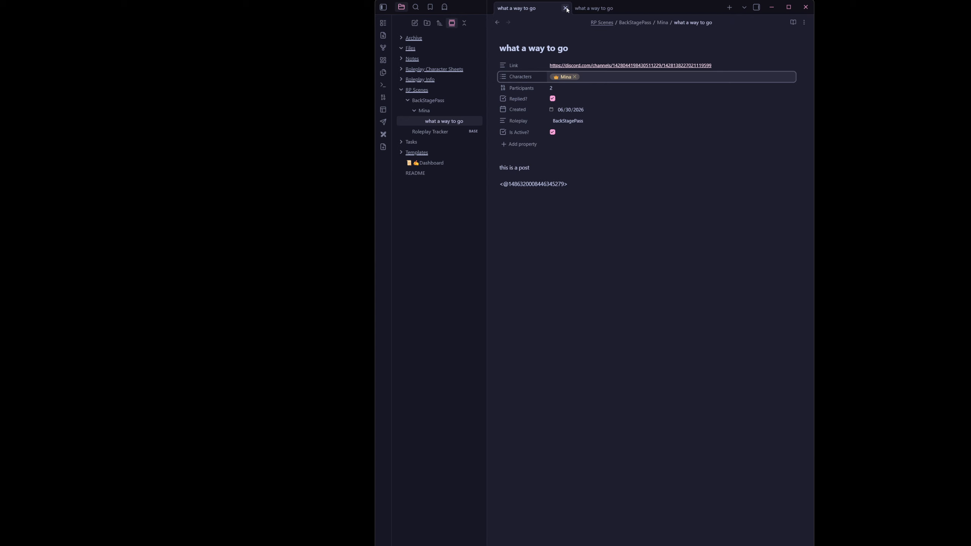
# Step: Go back from the scene note to the Roleplay Tracker and pin its tab
pyautogui.click(534, 8)
pyautogui.click(498, 22)
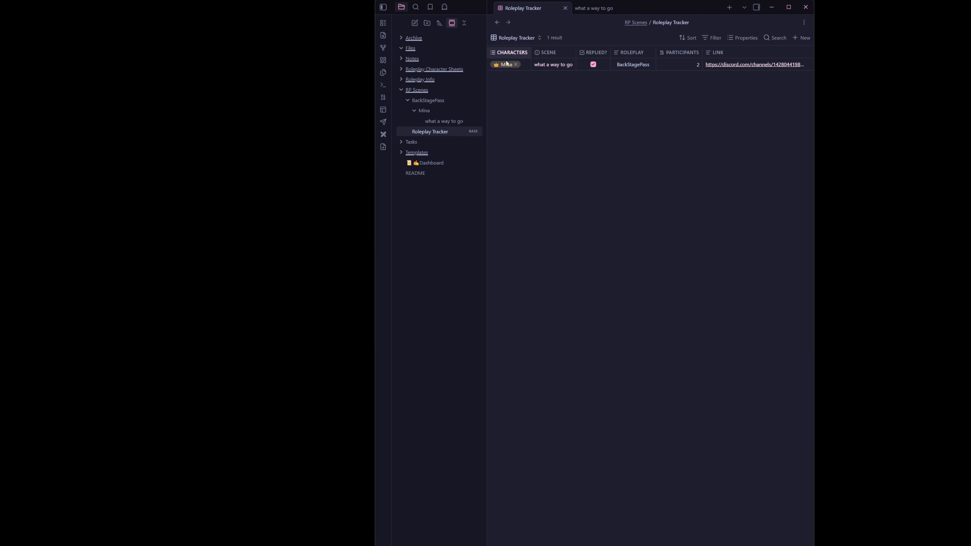
pyautogui.rightClick(532, 6)
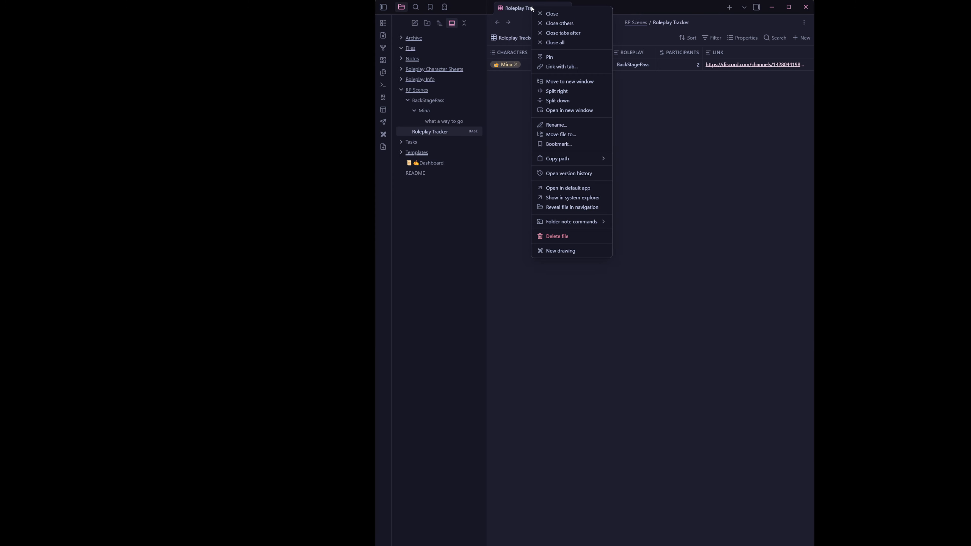
pyautogui.click(547, 57)
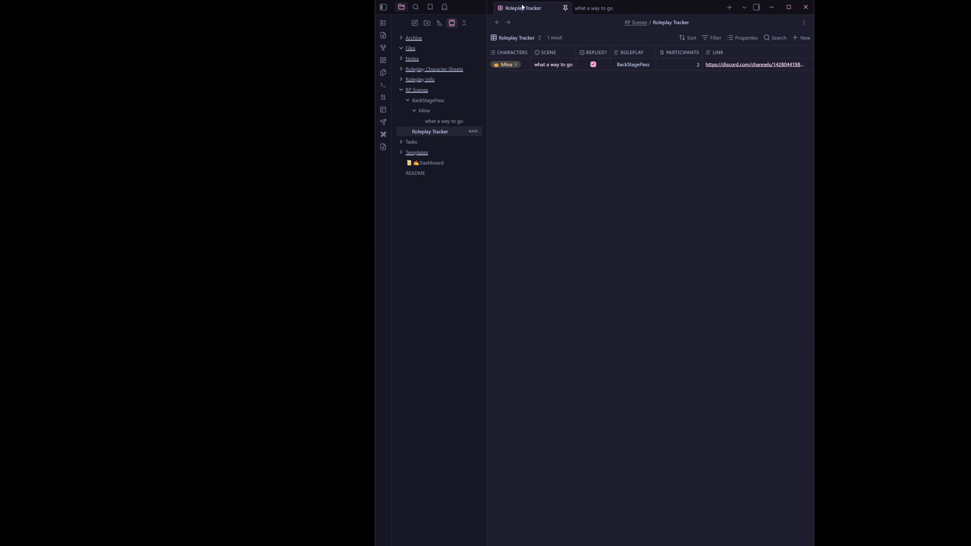
# Step: Open the "what a way to go" scene from the pinned tracker and close both scene tabs
pyautogui.click(534, 64)
pyautogui.click(715, 7)
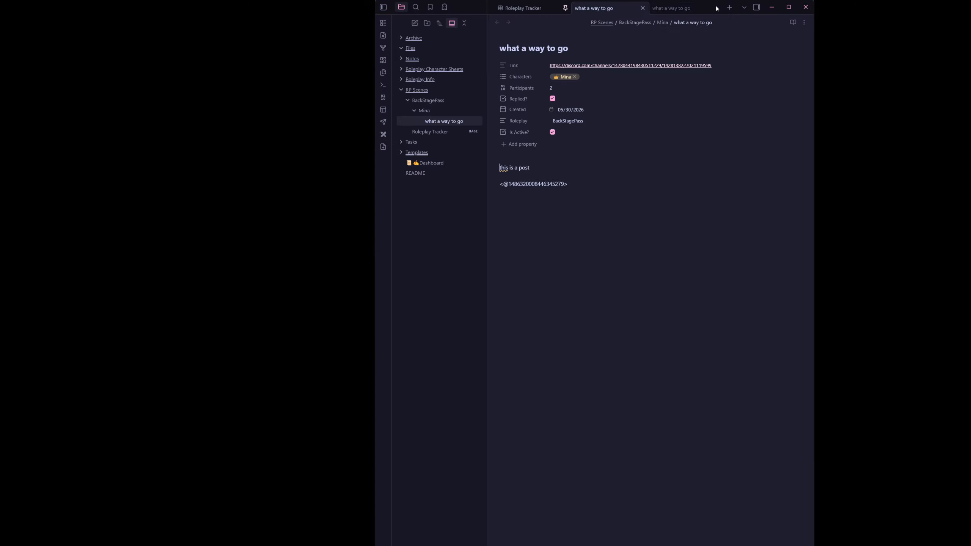
pyautogui.click(643, 8)
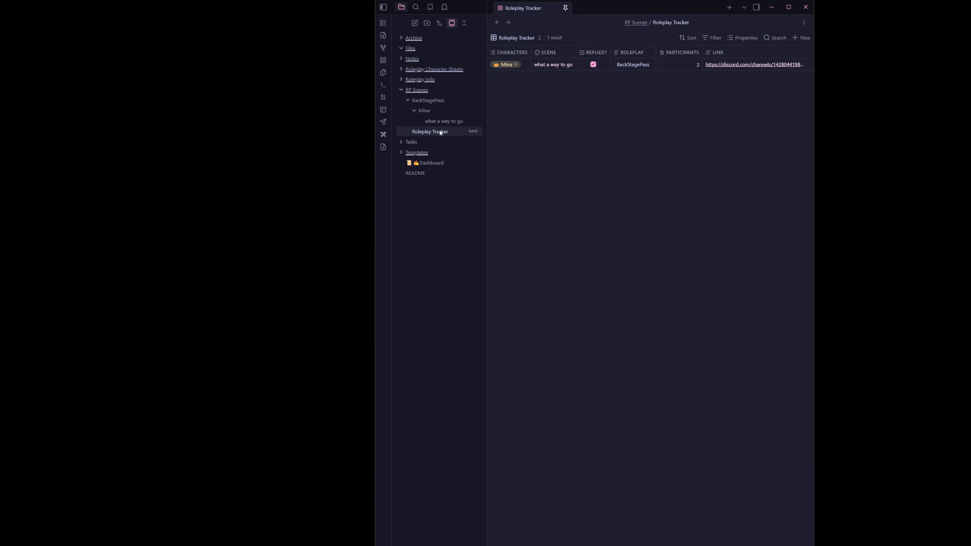
pyautogui.click(383, 147)
pyautogui.click(584, 151)
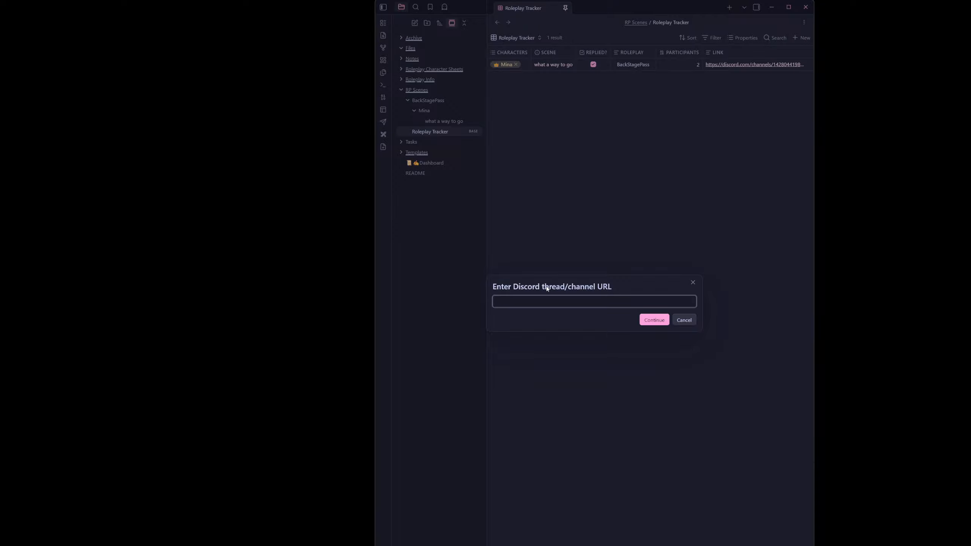
pyautogui.hotkey('ctrl', 'v')
pyautogui.click(654, 320)
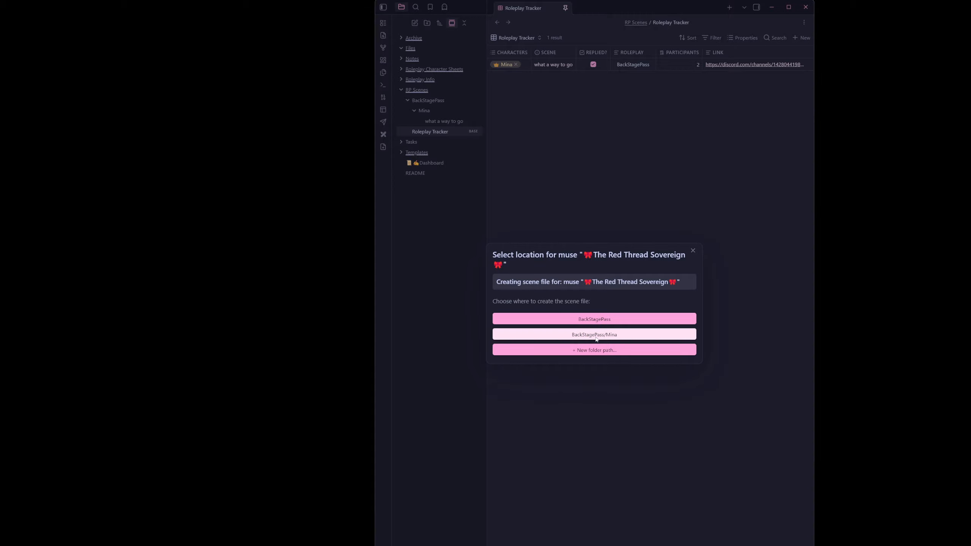
pyautogui.click(693, 251)
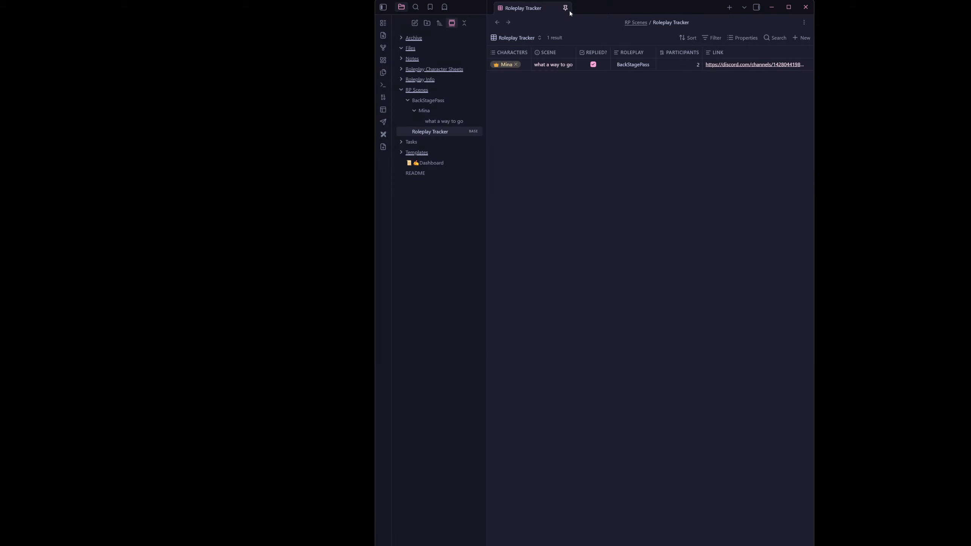
# Step: Mark the "what a way to go" scene as not replied in the Roleplay Tracker
pyautogui.click(594, 65)
pyautogui.click(593, 64)
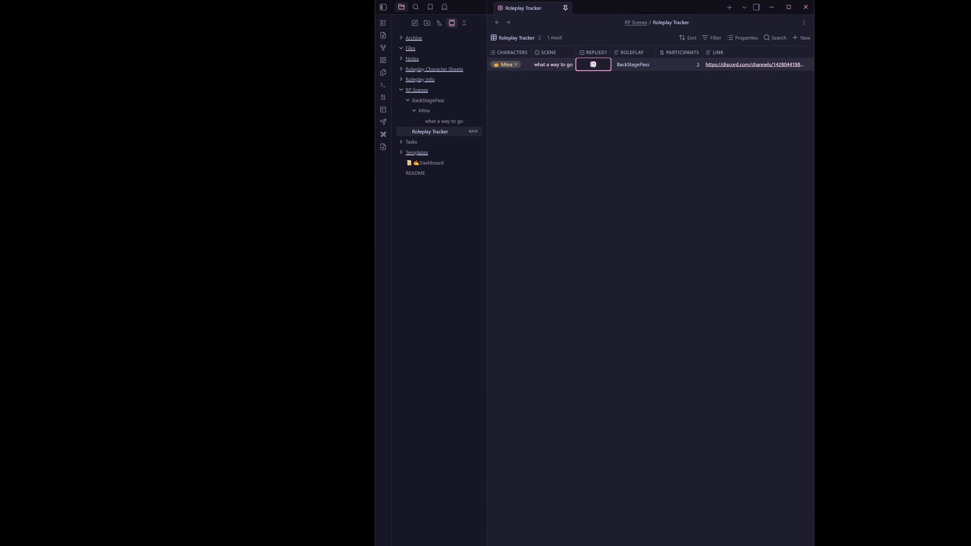
pyautogui.click(593, 65)
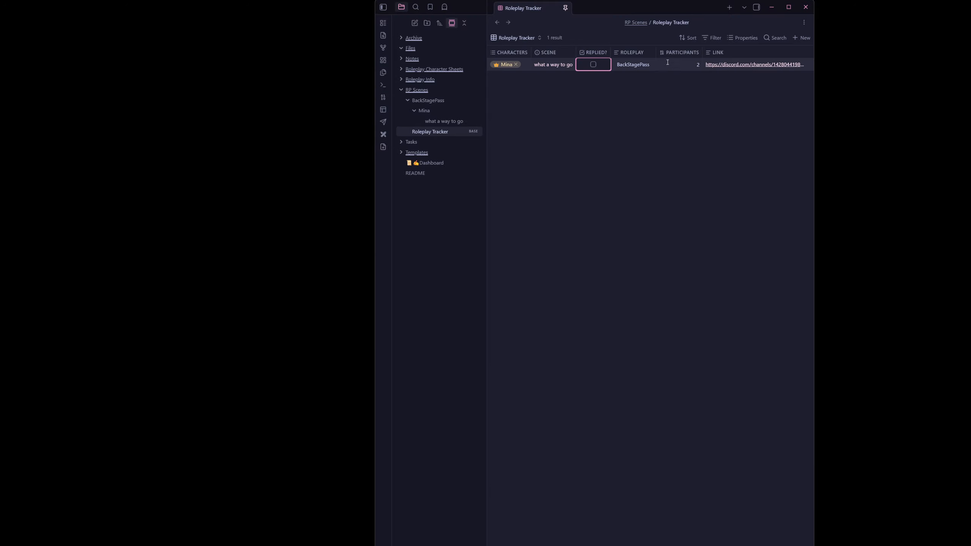